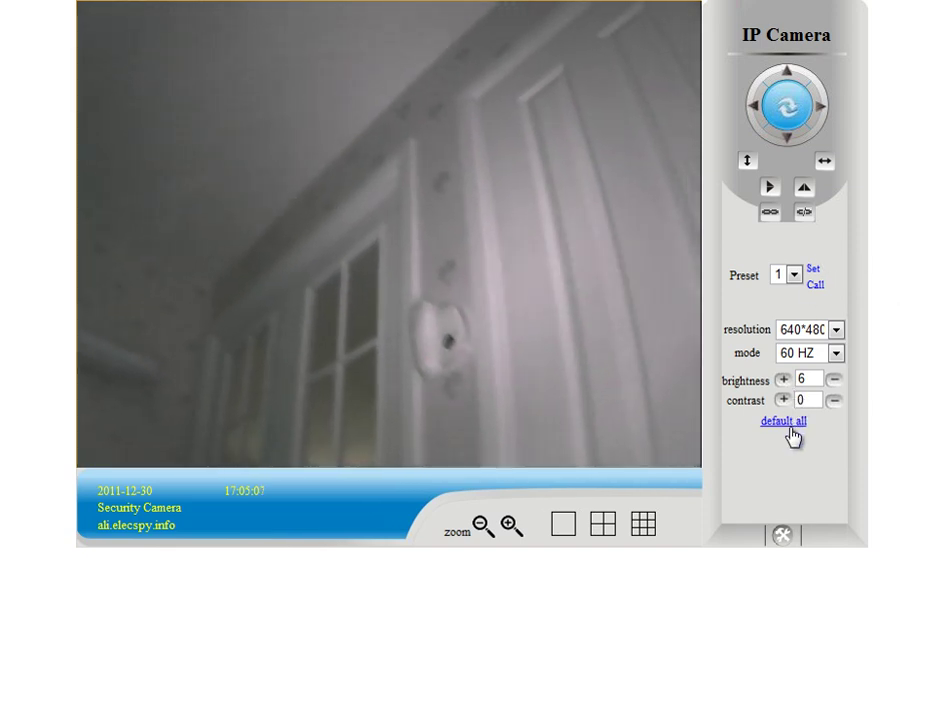
- Bring up the camera's FTP Service Settings form from the device settings menu
{"action": "left_click", "coordinate": [782, 537]}
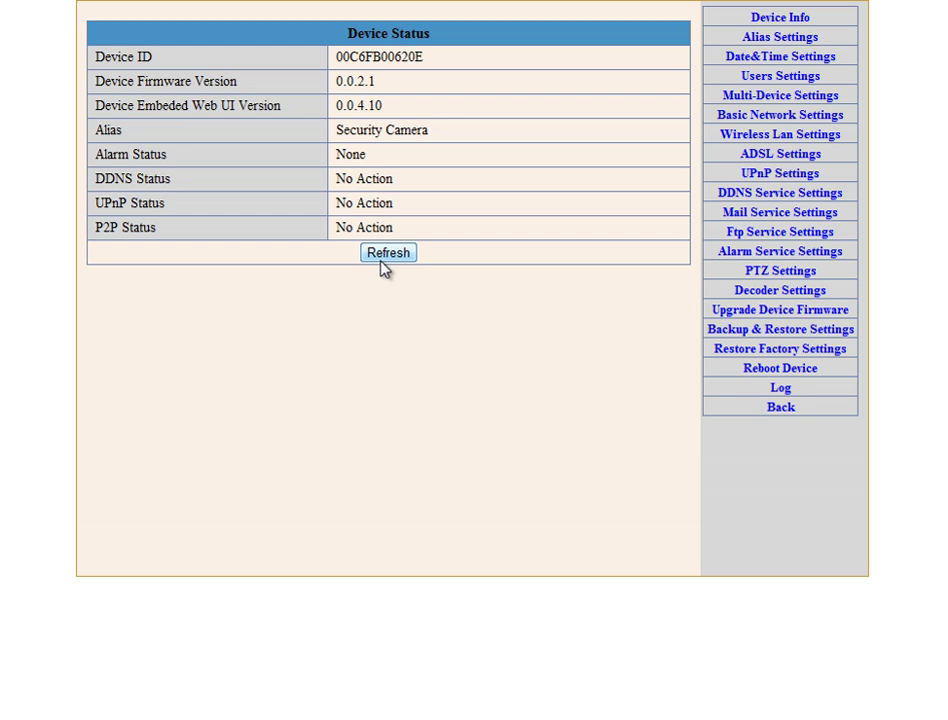
{"action": "left_click", "coordinate": [781, 240]}
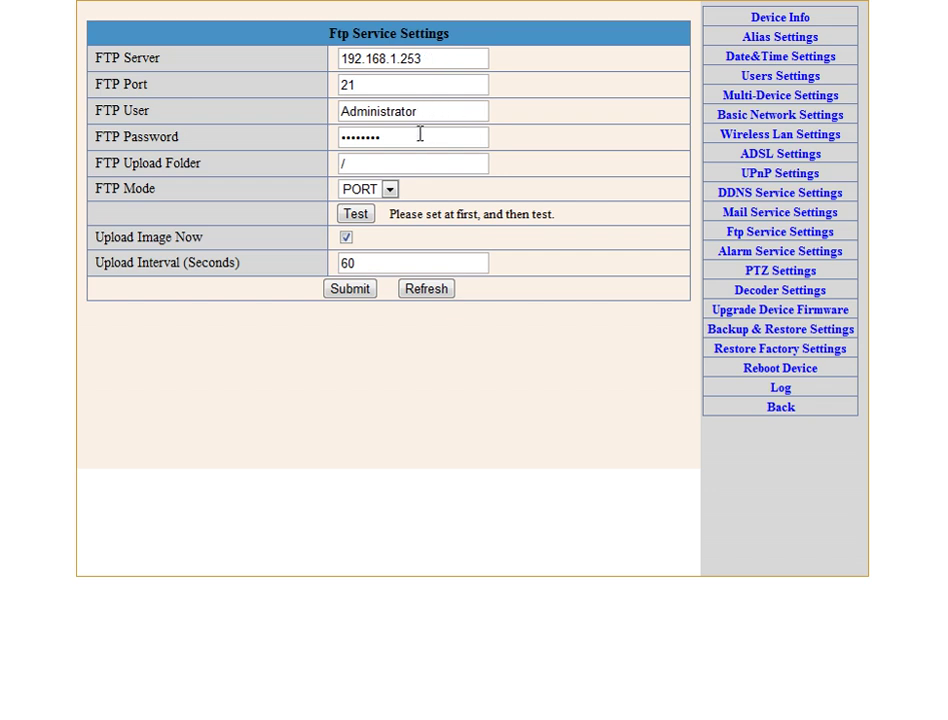
{"action": "left_click", "coordinate": [427, 60]}
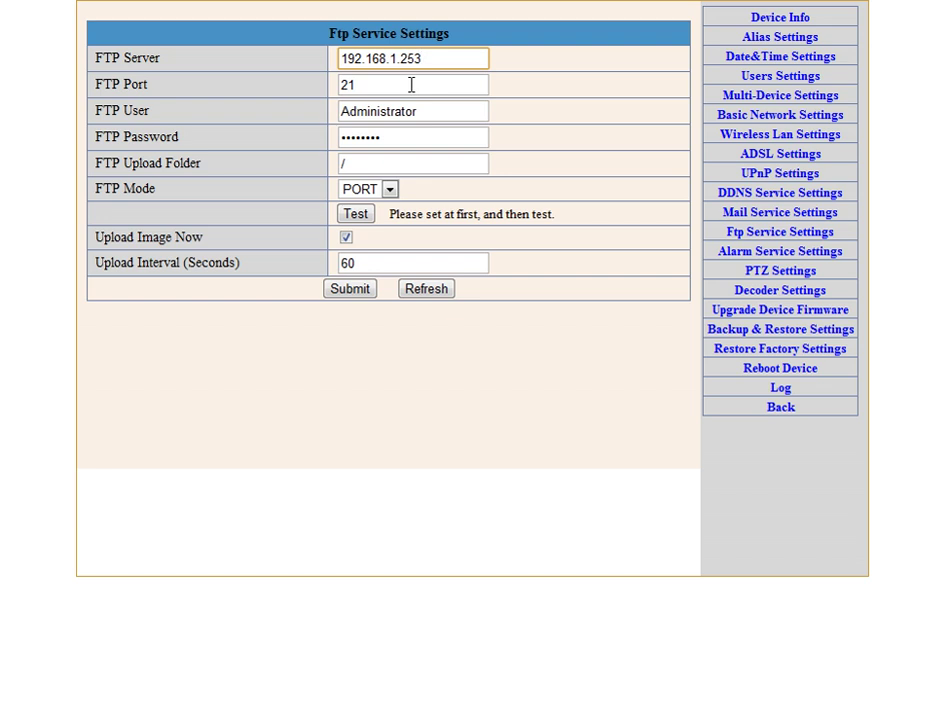
{"action": "left_click", "coordinate": [428, 111]}
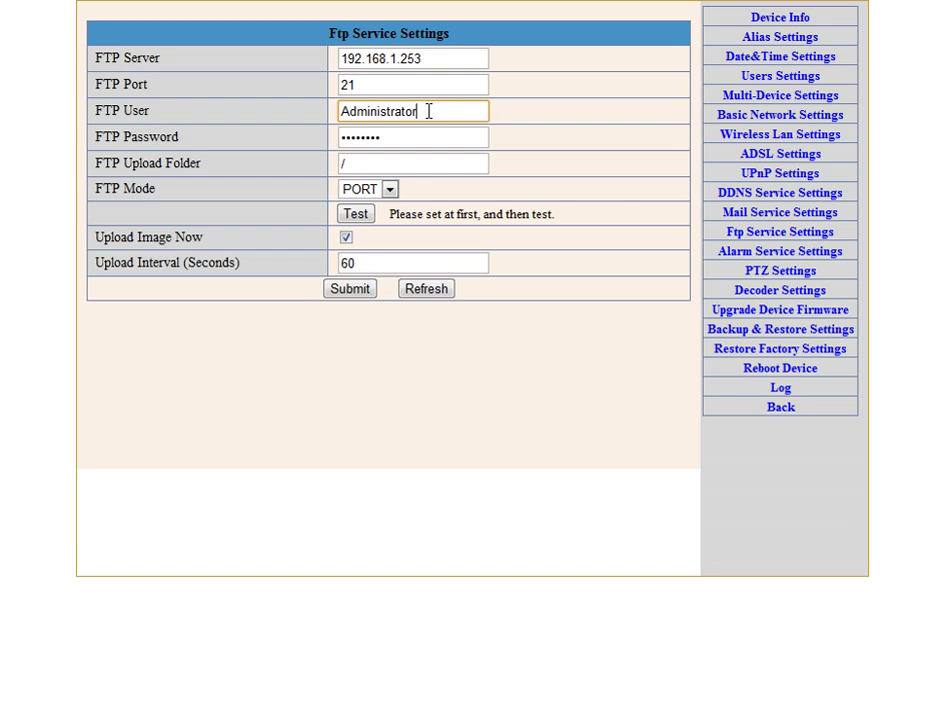
{"action": "left_click", "coordinate": [425, 136]}
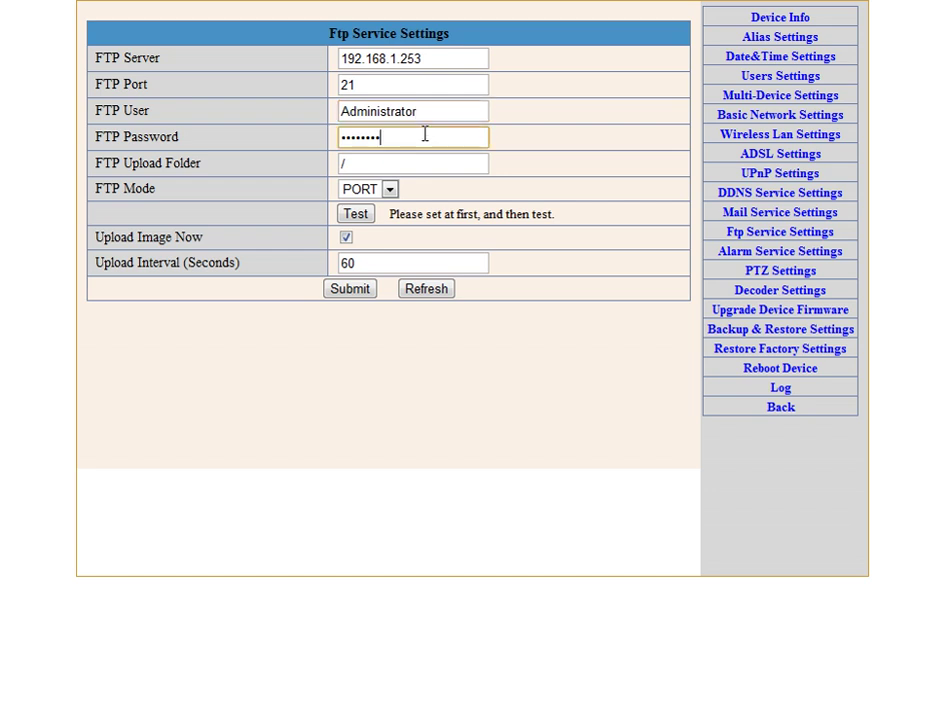
{"action": "left_click", "coordinate": [402, 165]}
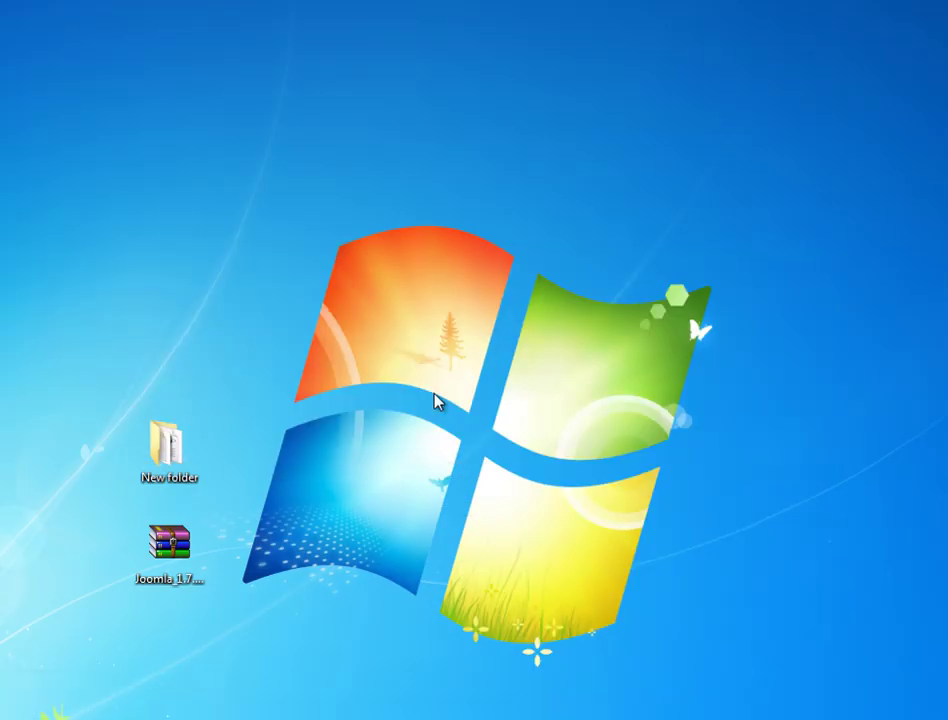
- Check the extracted Joomla files in the desktop New folder, then open Computer to browse to BE
{"action": "left_click", "coordinate": [170, 550]}
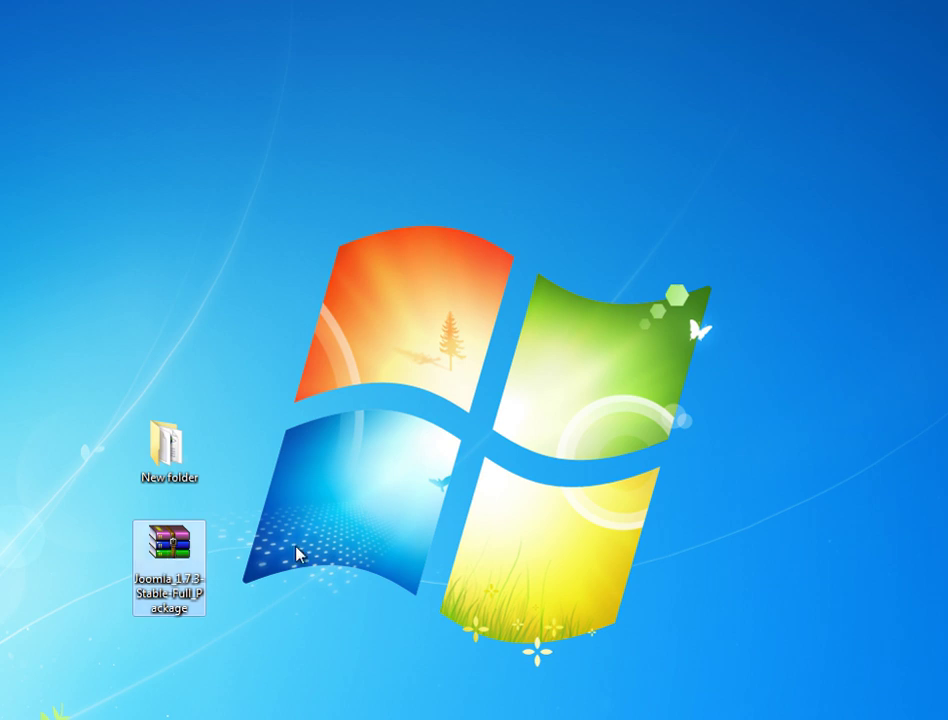
{"action": "double_click", "coordinate": [168, 448]}
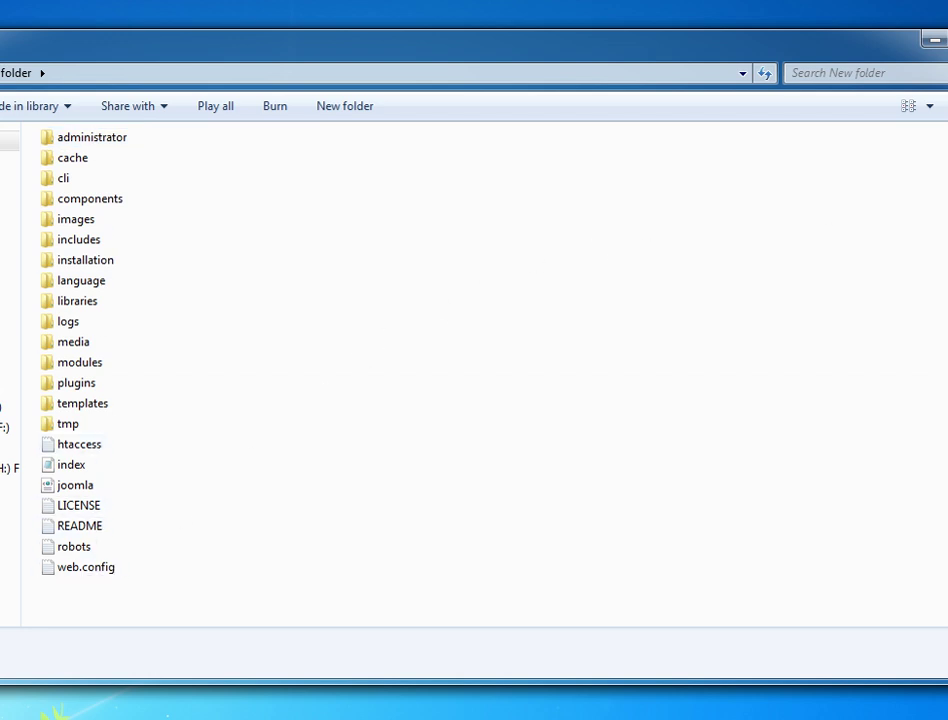
{"action": "key", "text": "alt+F4"}
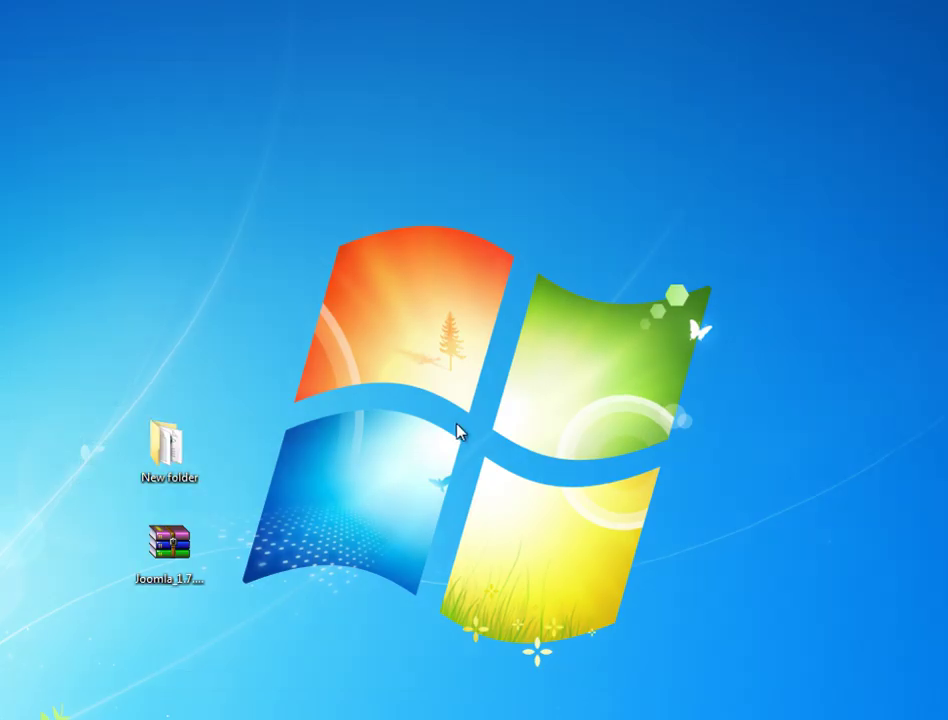
{"action": "left_click_drag", "start_coordinate": [201, 434], "coordinate": [487, 518]}
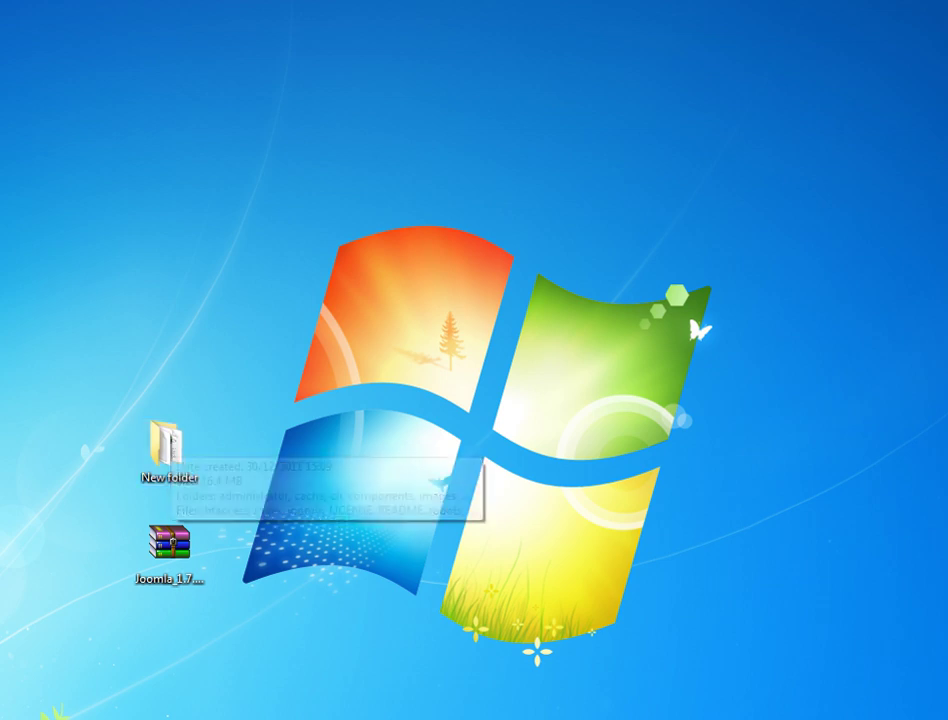
{"action": "key", "text": "super+e"}
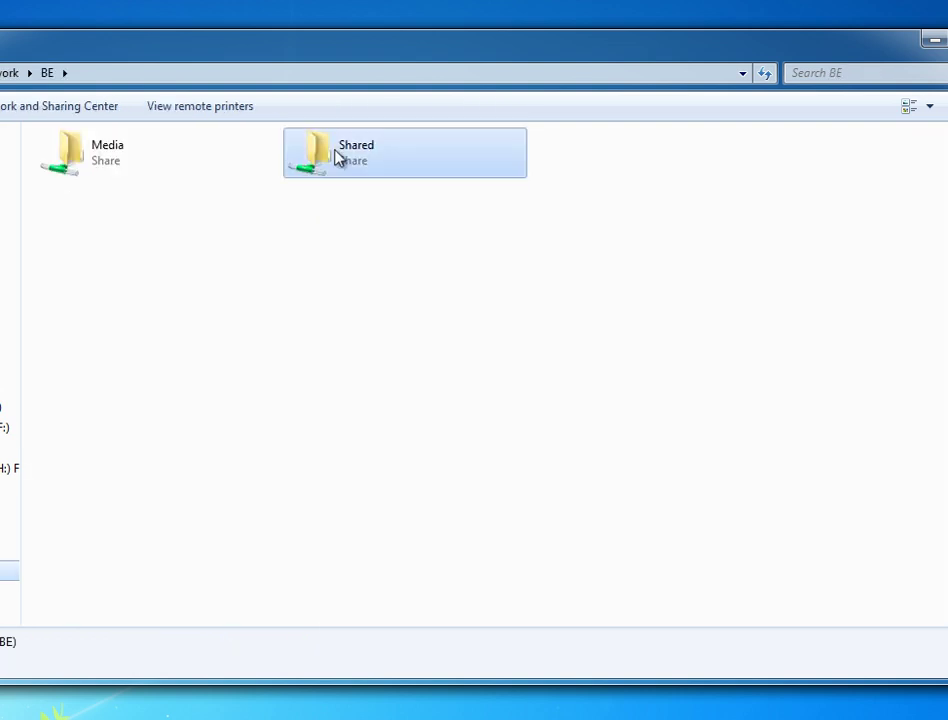
- Open BE's Shared share and its Security folder holding the camera's JPEG snapshots
{"action": "double_click", "coordinate": [334, 152]}
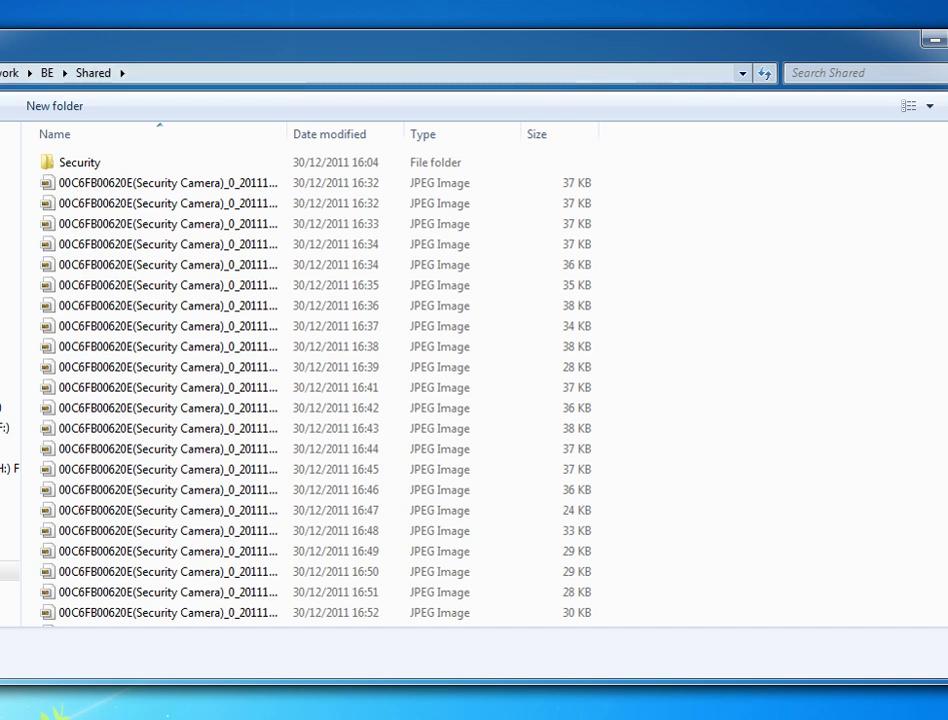
{"action": "key", "text": "alt+Left"}
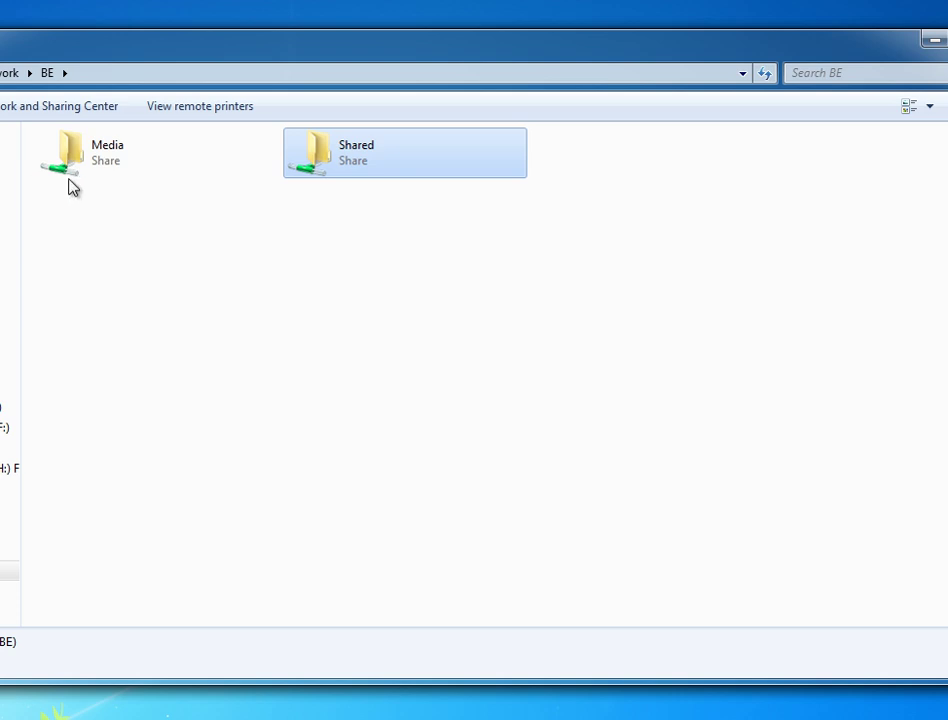
{"action": "right_click", "coordinate": [336, 163]}
{"action": "left_click", "coordinate": [303, 309]}
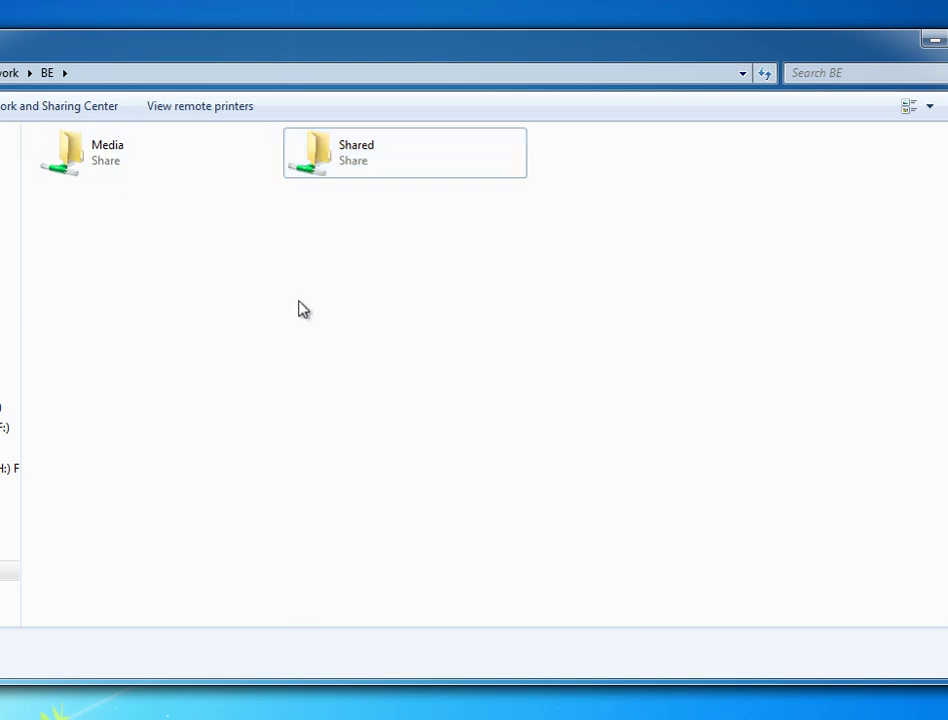
{"action": "double_click", "coordinate": [366, 163]}
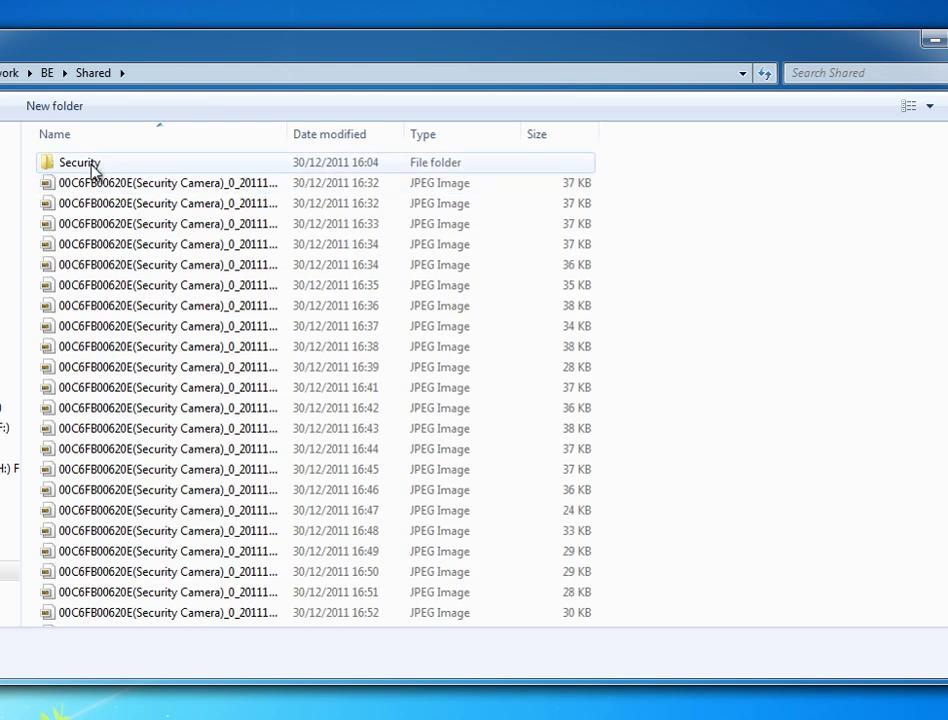
{"action": "left_click", "coordinate": [85, 163]}
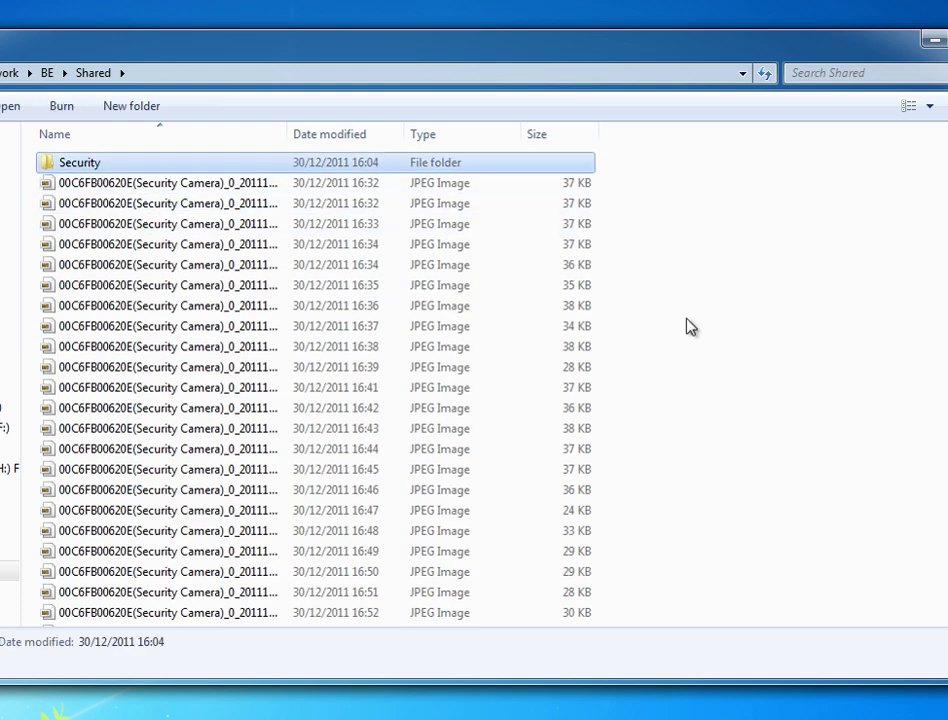
{"action": "double_click", "coordinate": [169, 168]}
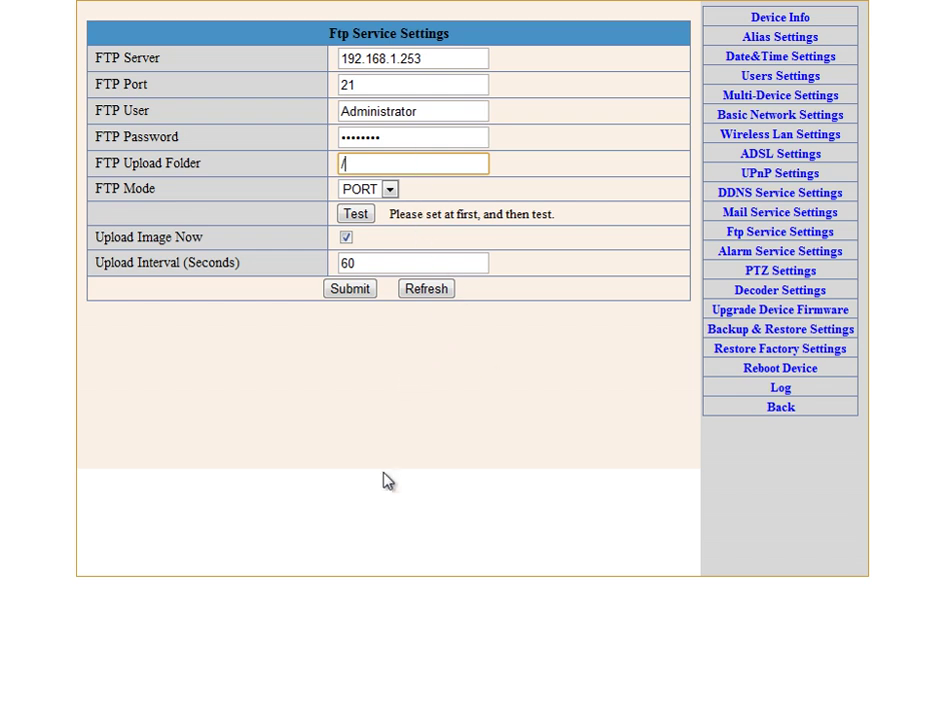
{"action": "left_click", "coordinate": [390, 191]}
{"action": "left_click", "coordinate": [391, 195]}
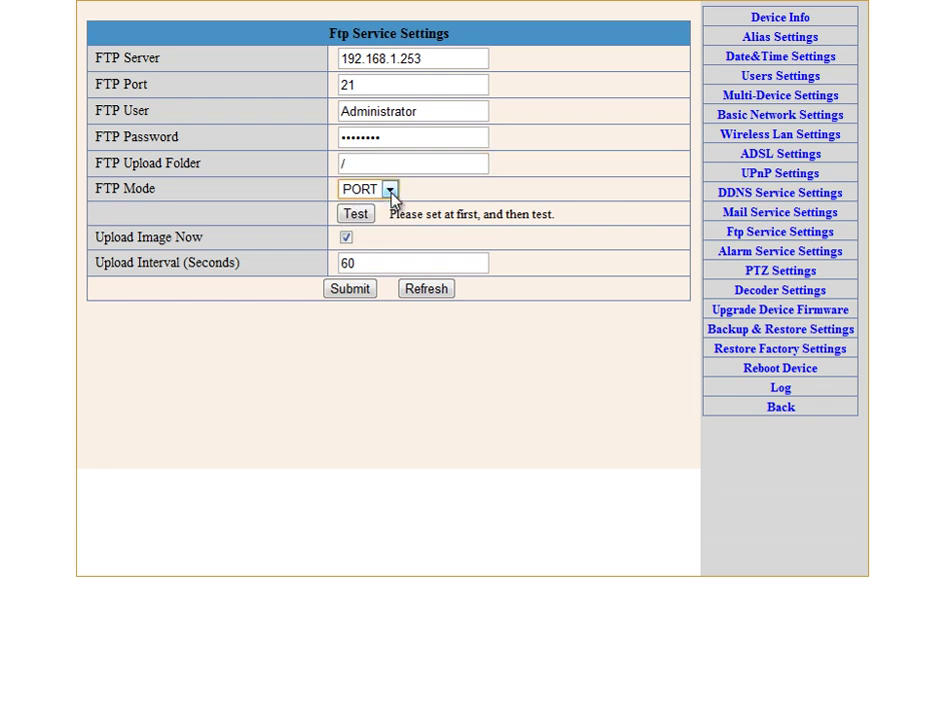
{"action": "left_click", "coordinate": [391, 193]}
{"action": "left_click", "coordinate": [390, 195]}
{"action": "left_click", "coordinate": [391, 195]}
{"action": "left_click", "coordinate": [367, 265]}
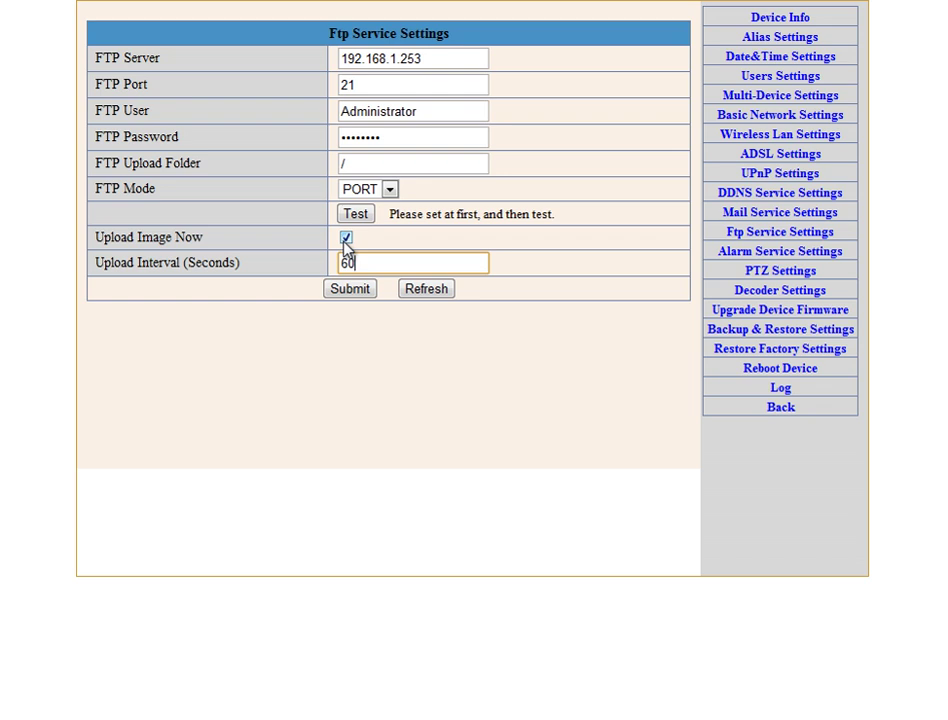
{"action": "left_click", "coordinate": [485, 491]}
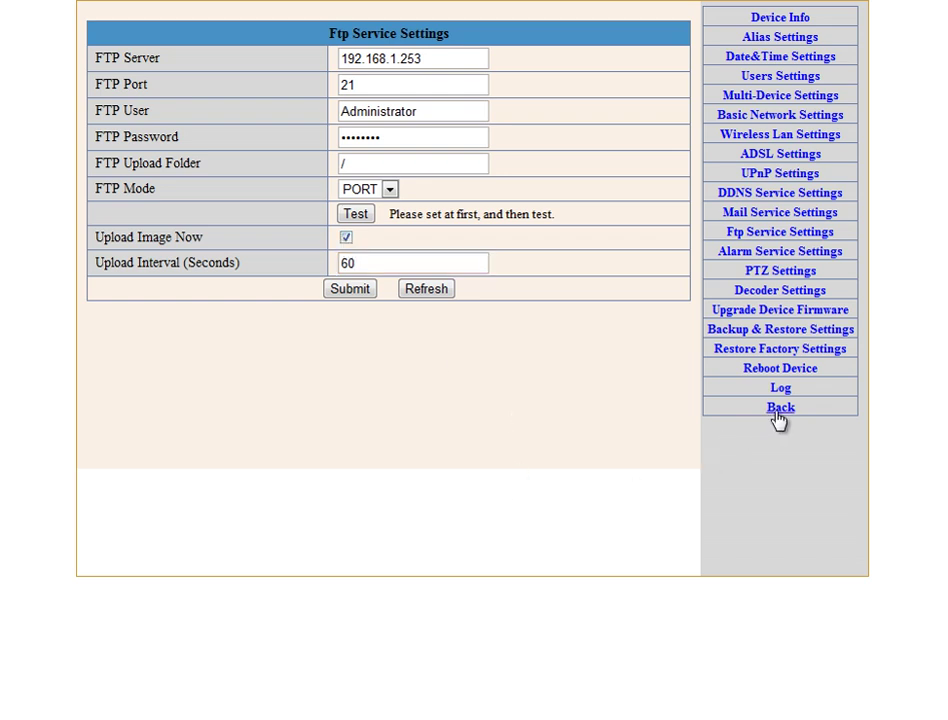